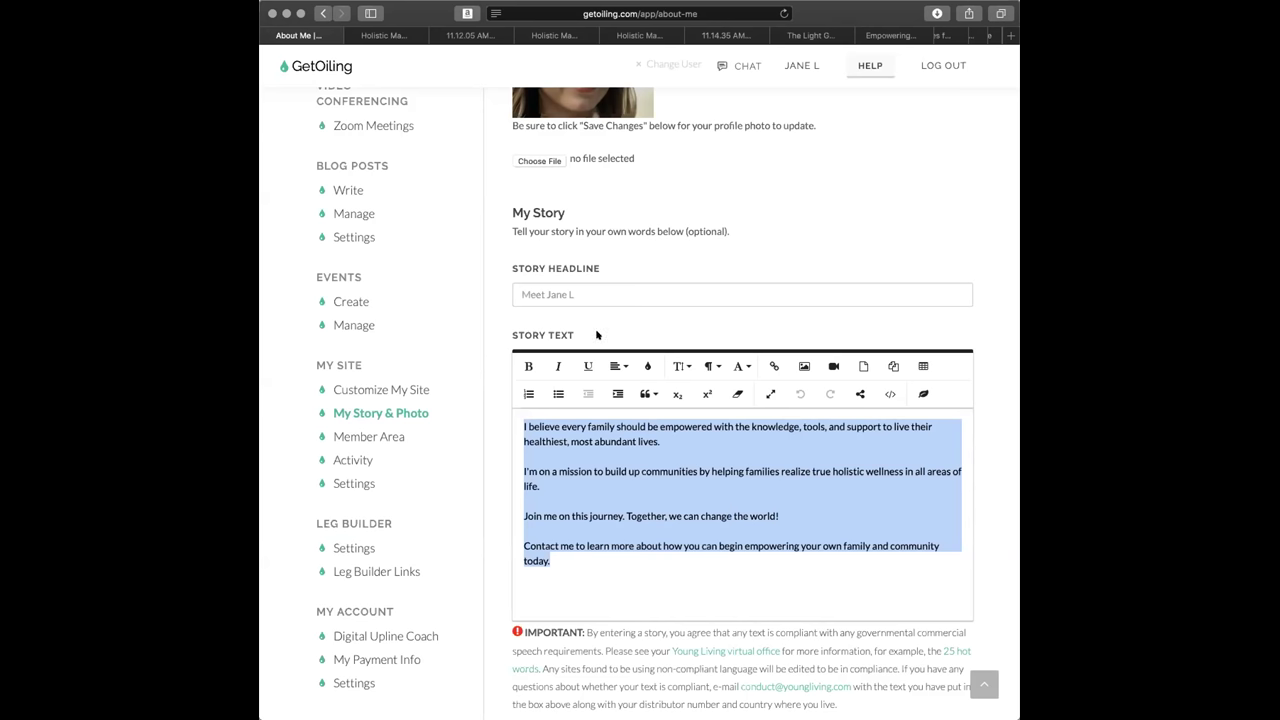
# Step: Open the Leg Builder settings and examine the enroller and sponsor member number fields and their explanations
pyautogui.scroll(-2, 397, 464)
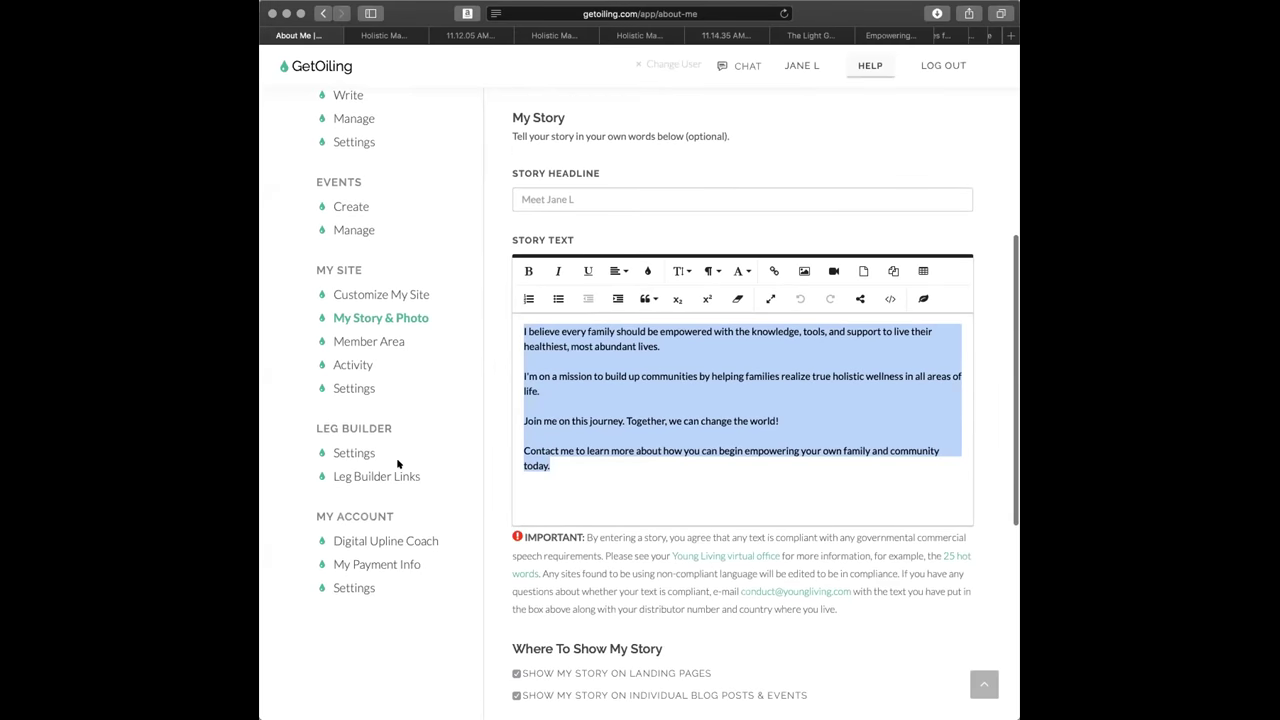
pyautogui.click(352, 454)
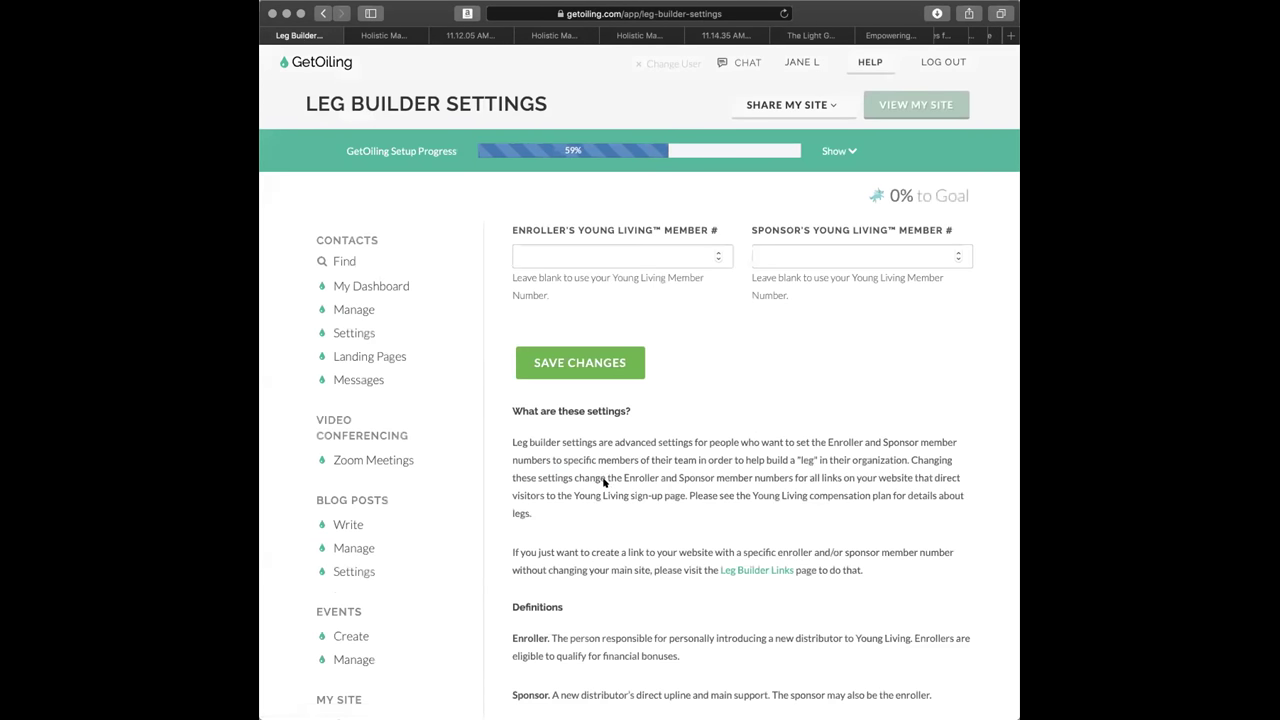
pyautogui.scroll(-1, 604, 482)
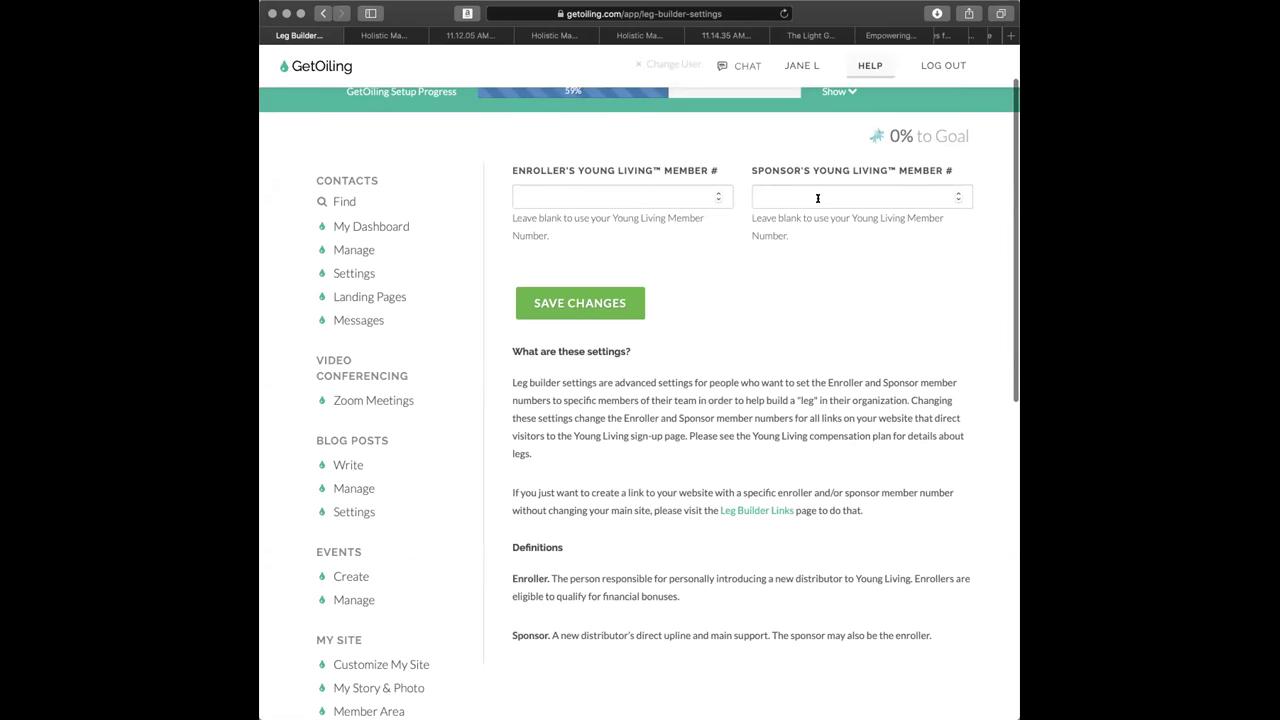
pyautogui.scroll(-1, 817, 198)
pyautogui.scroll(-1, 817, 201)
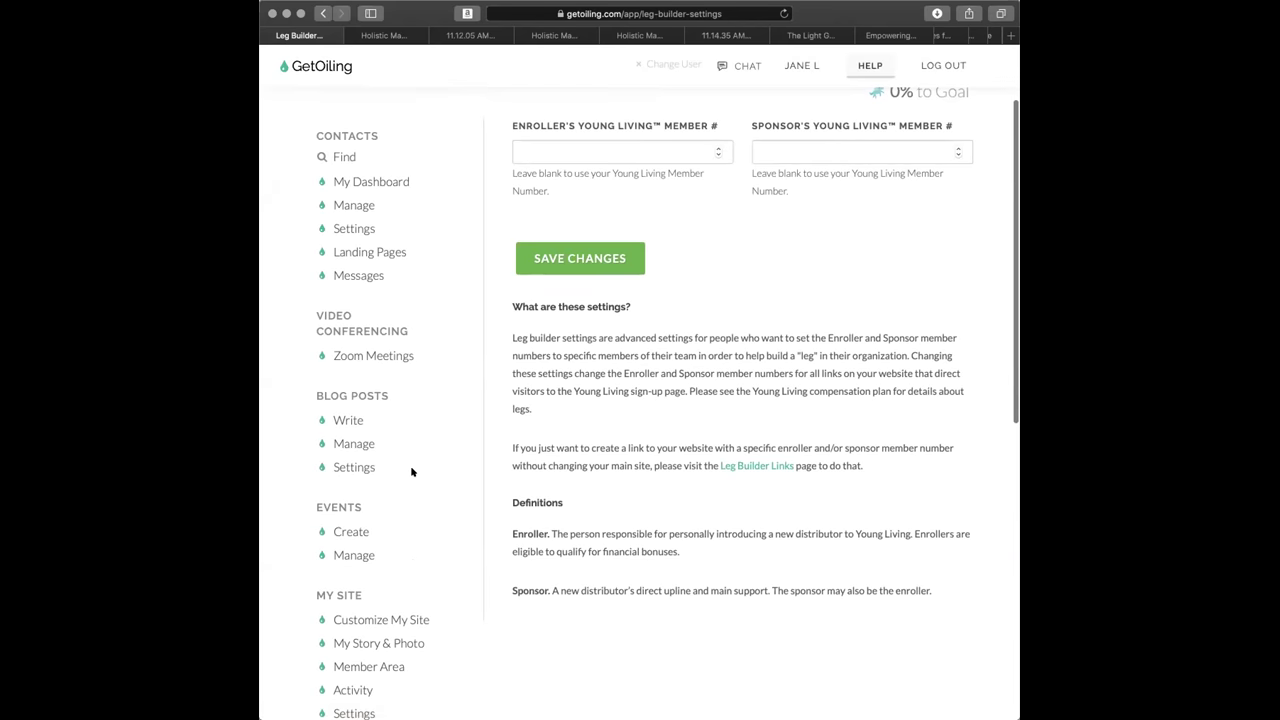
pyautogui.scroll(1, 450, 478)
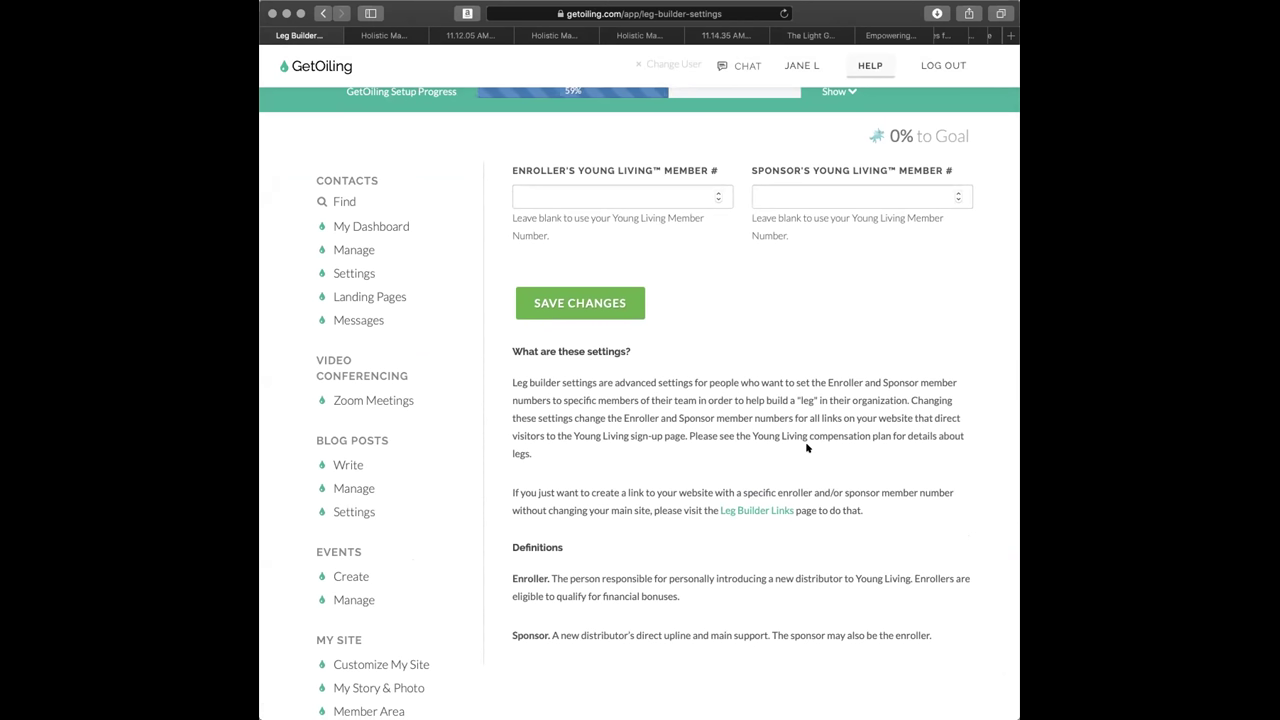
pyautogui.scroll(2, 909, 372)
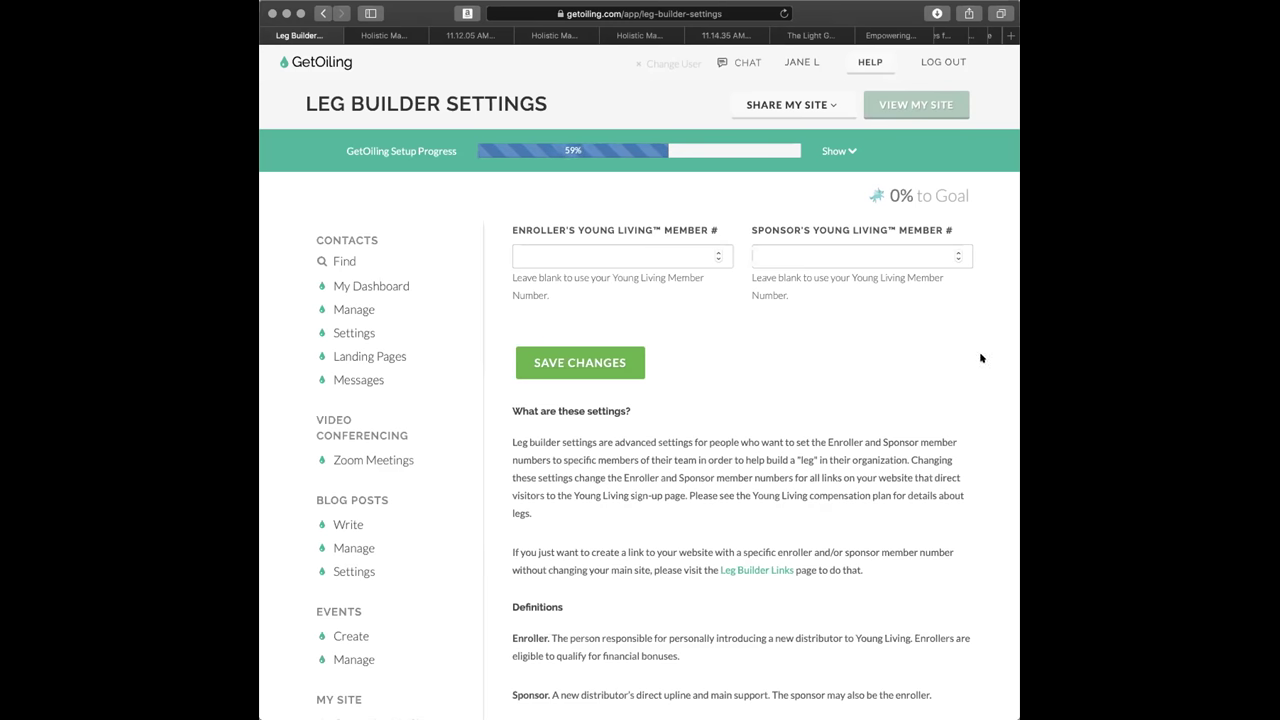
# Step: Open the Customize My Site page and look over its header, website theme, landing page and social media fields
pyautogui.scroll(-2, 912, 485)
pyautogui.scroll(-5, 912, 485)
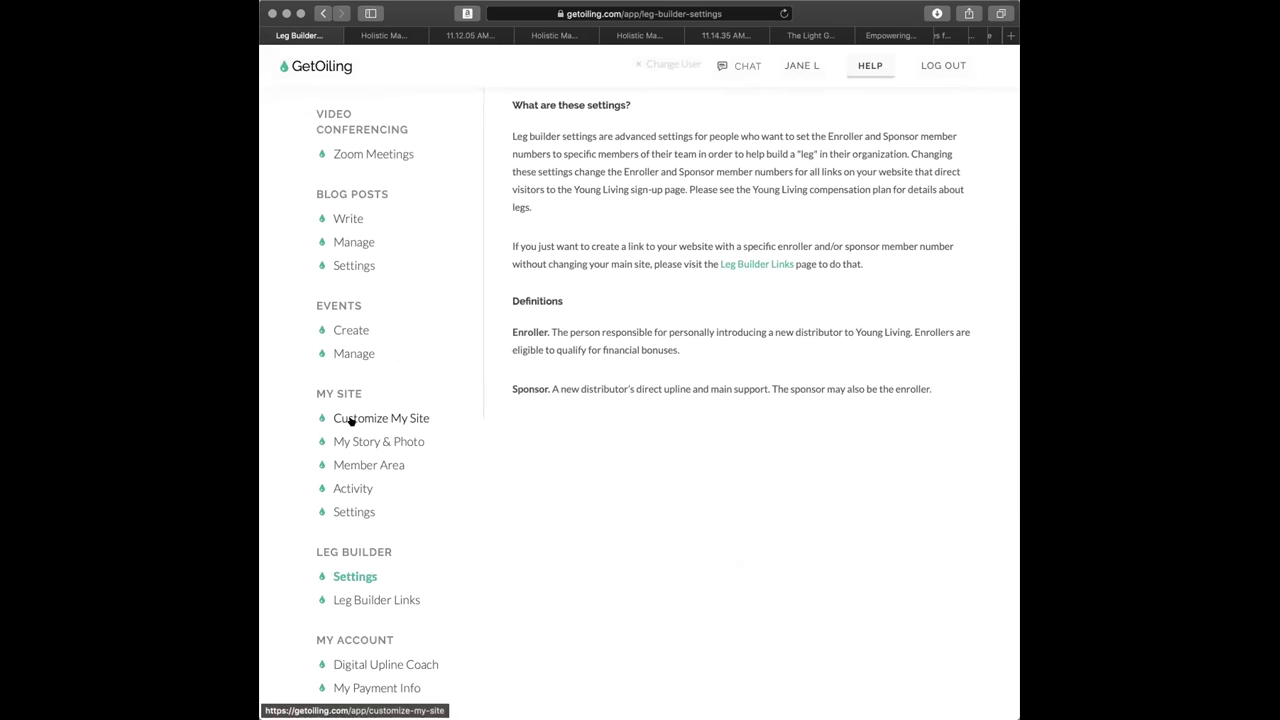
pyautogui.click(360, 419)
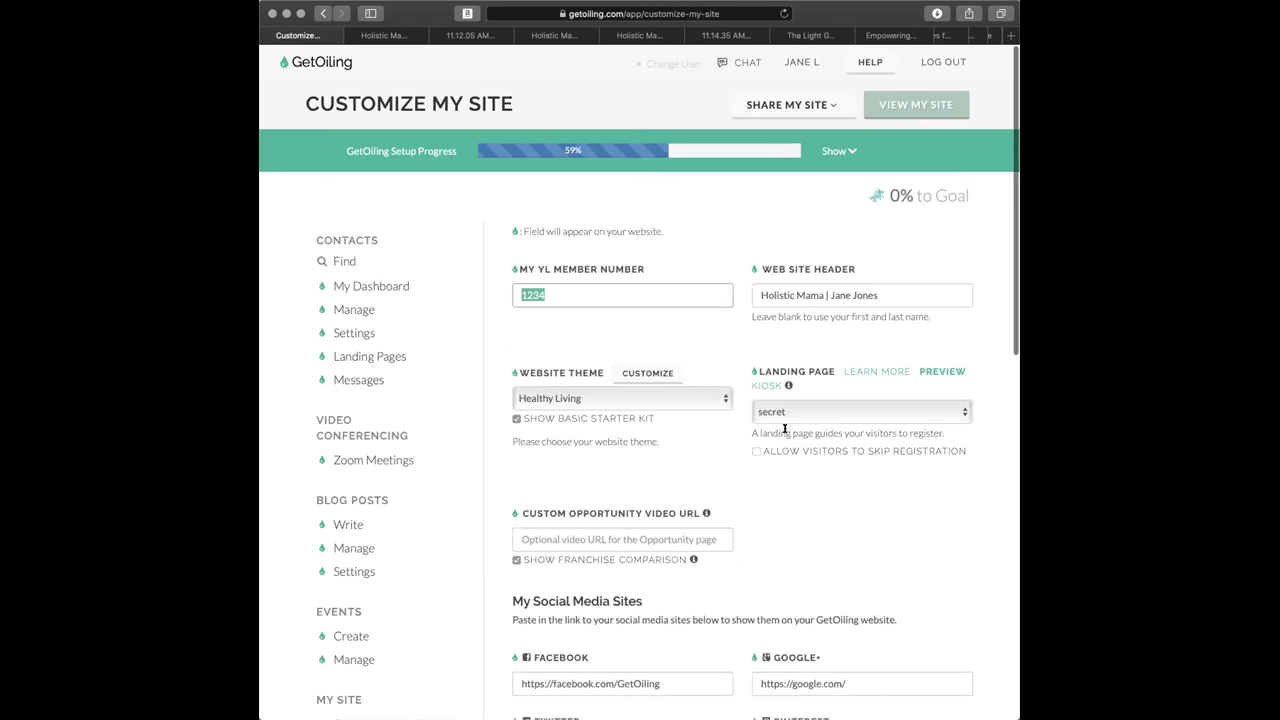
pyautogui.scroll(-8, 787, 477)
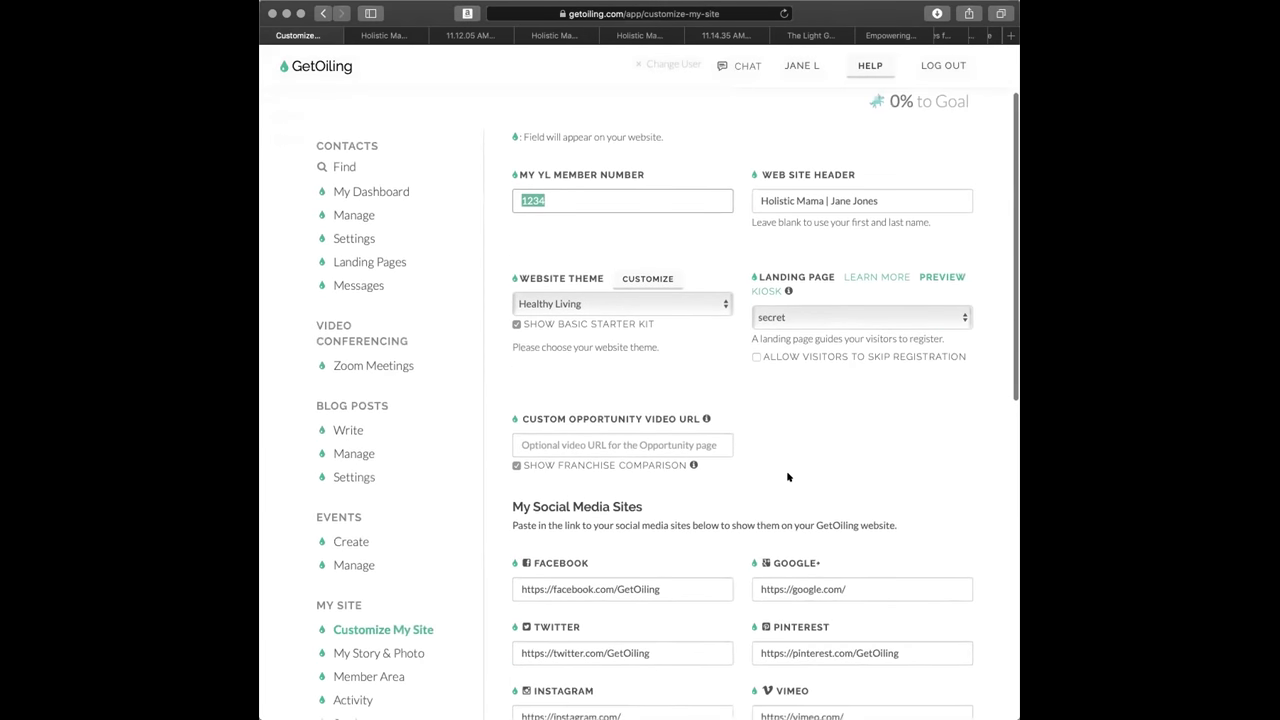
pyautogui.scroll(2, 620, 476)
# Step: Open the My Site settings and bring up the site menu editor to view its menu items
pyautogui.click(354, 491)
pyautogui.scroll(-1, 812, 560)
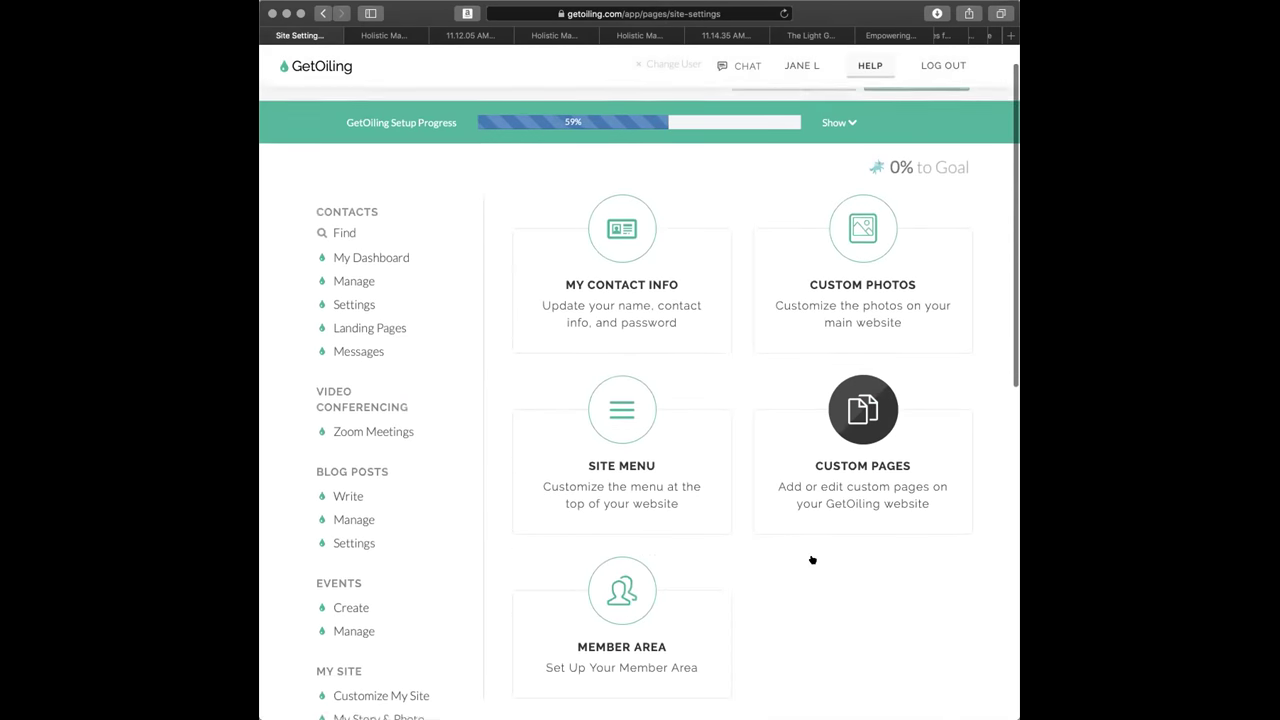
pyautogui.click(616, 380)
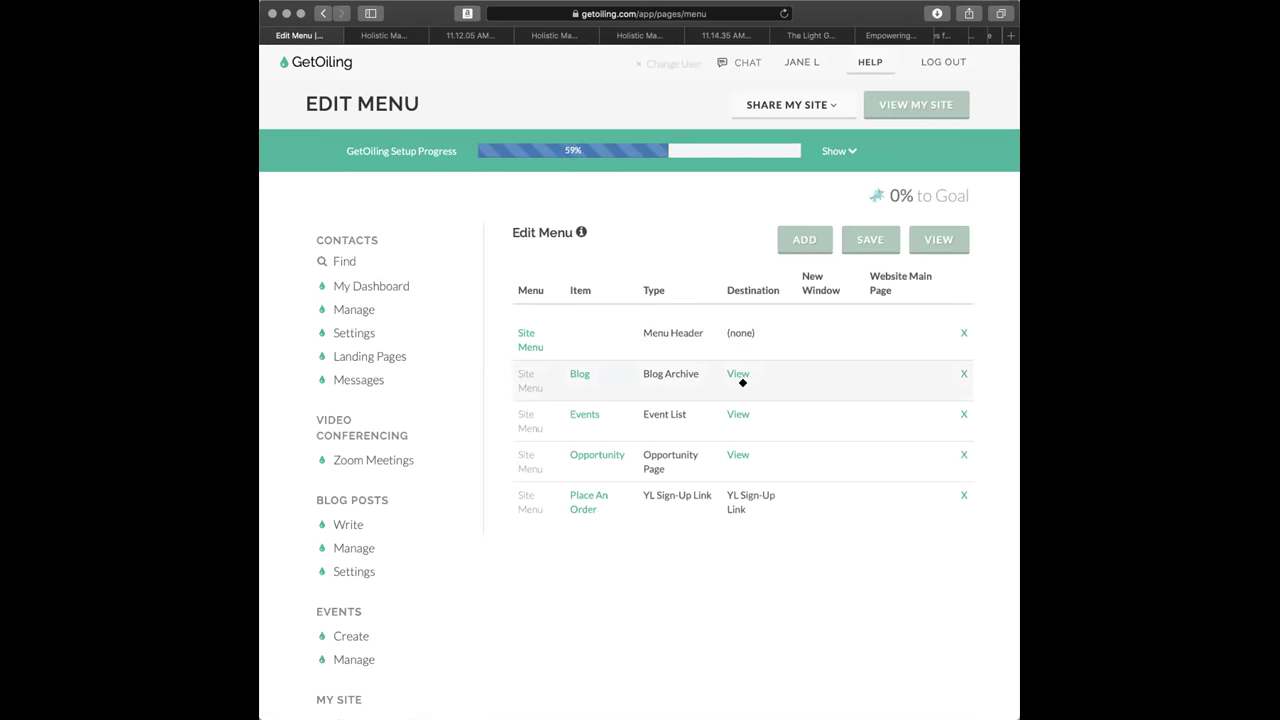
pyautogui.moveTo(754, 377)
pyautogui.mouseDown()
pyautogui.moveTo(760, 490)
pyautogui.moveTo(771, 363)
pyautogui.mouseUp()
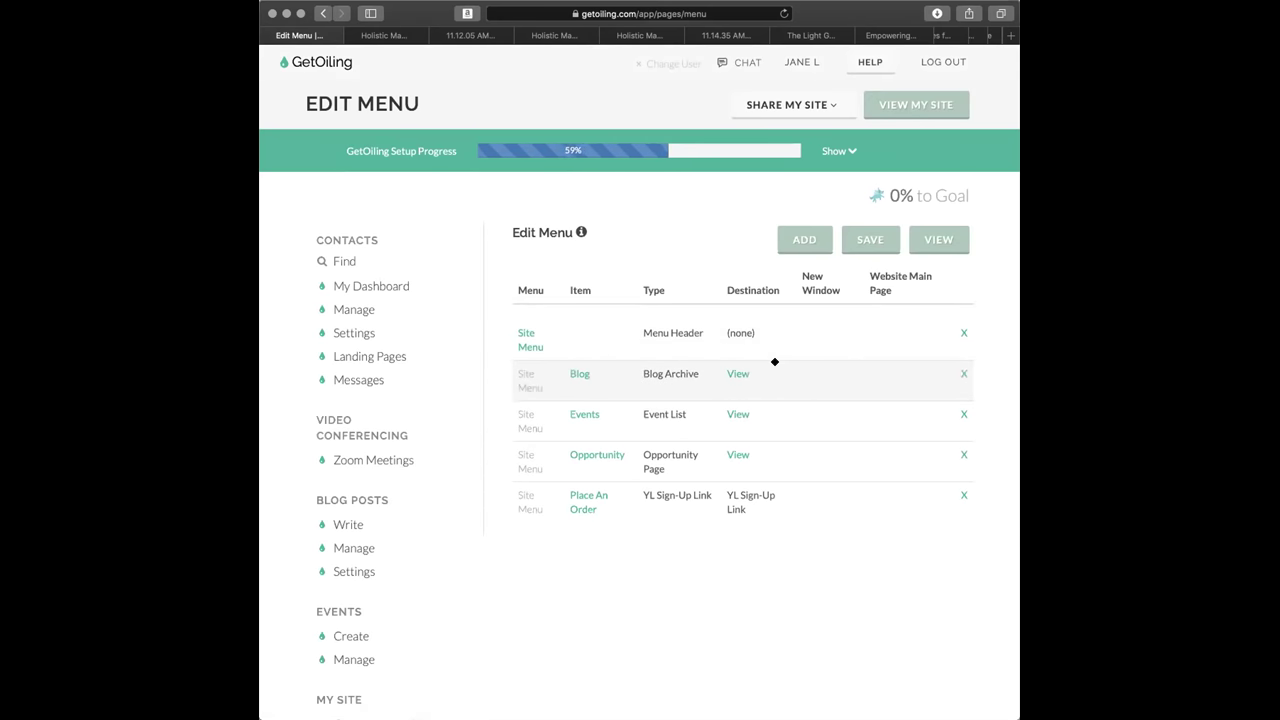
# Step: Try to add a Website Link item under the Site Menu header with the label and URL left blank, keeping the changes on closing
pyautogui.click(815, 239)
pyautogui.click(463, 256)
pyautogui.click(479, 163)
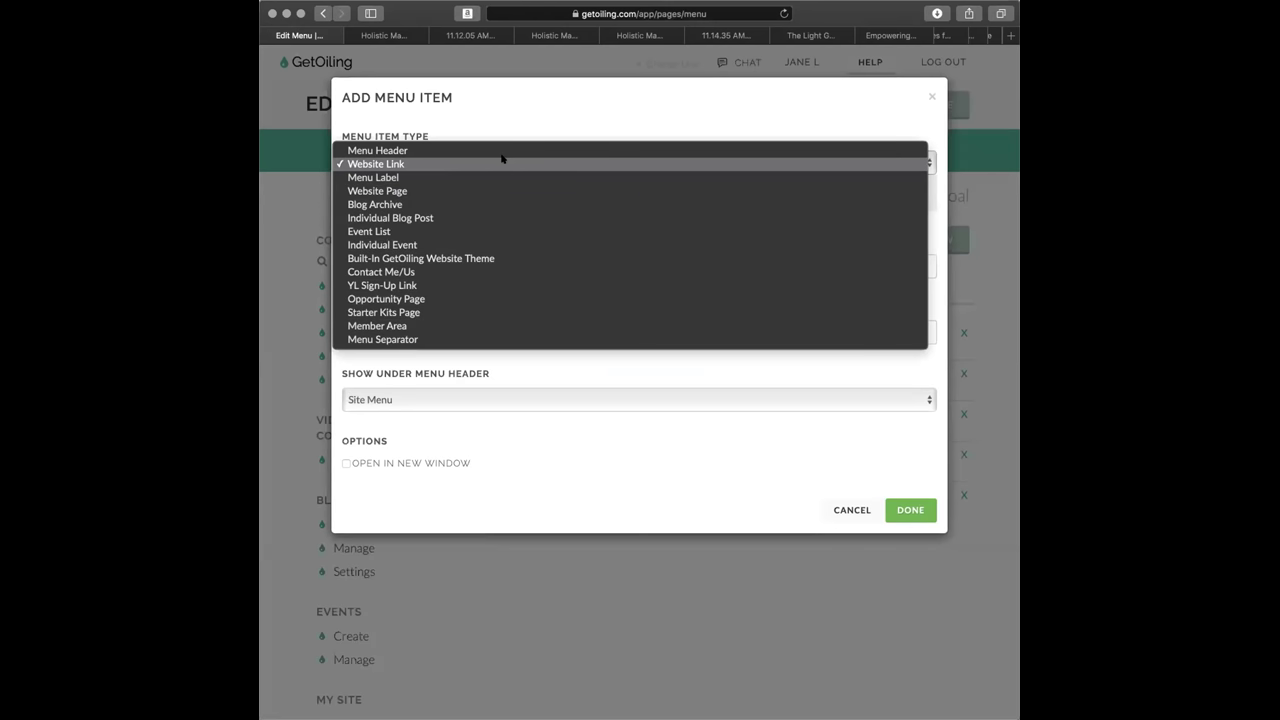
pyautogui.click(501, 118)
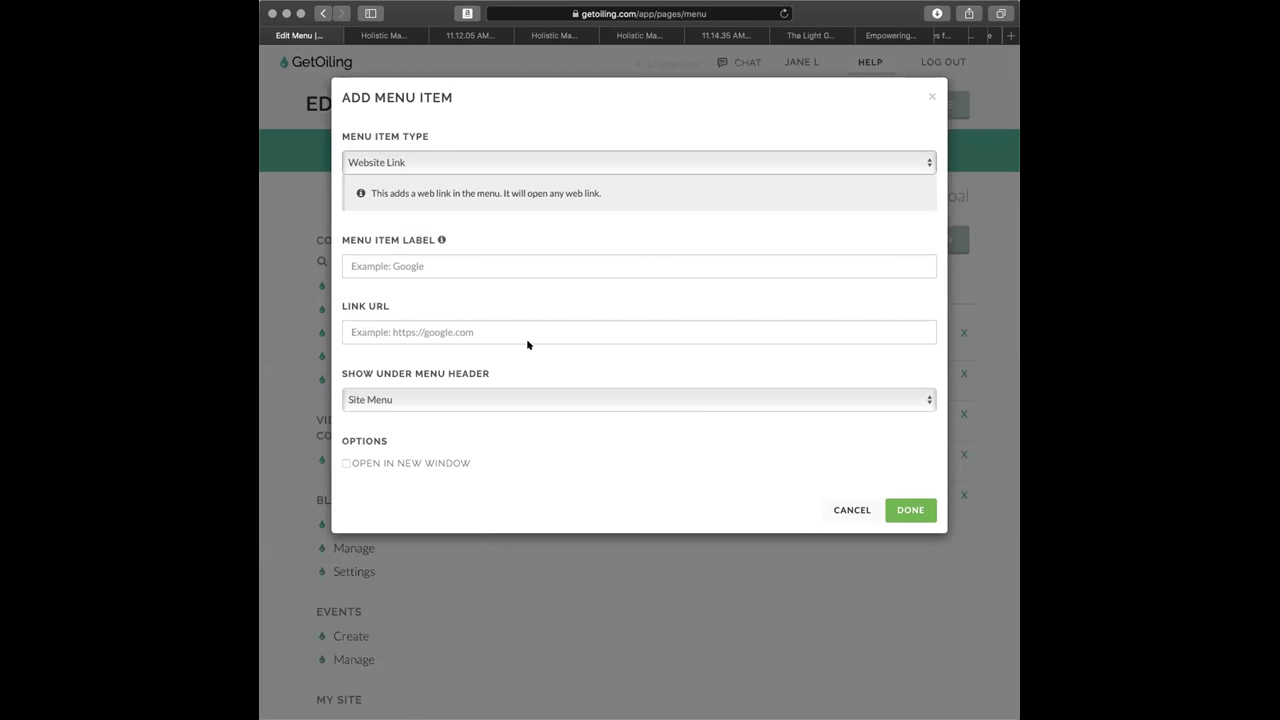
pyautogui.click(443, 267)
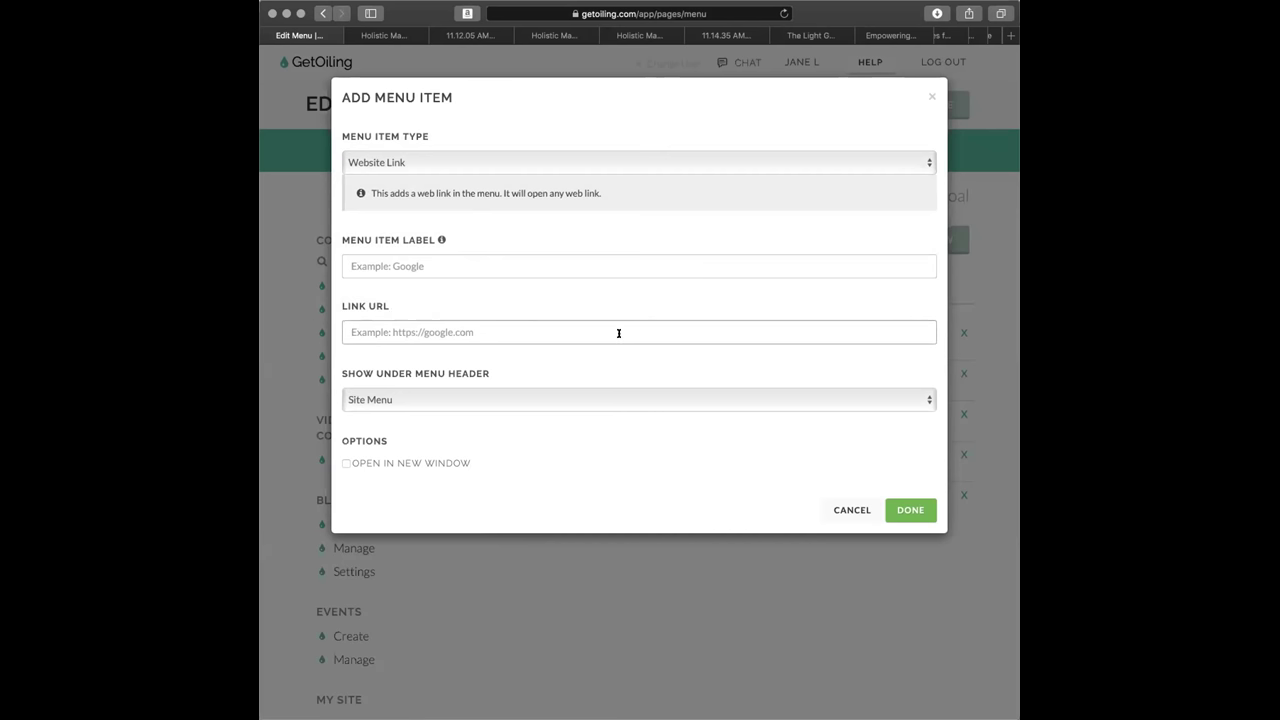
pyautogui.click(424, 462)
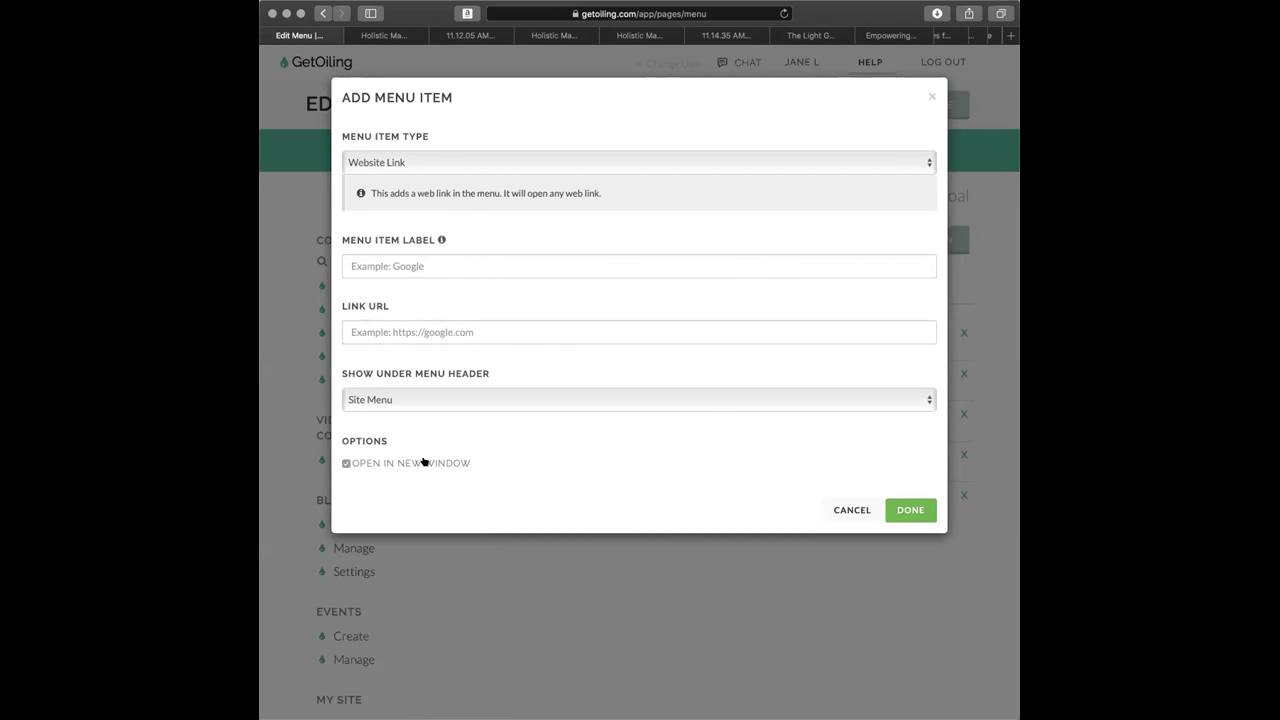
pyautogui.click(906, 511)
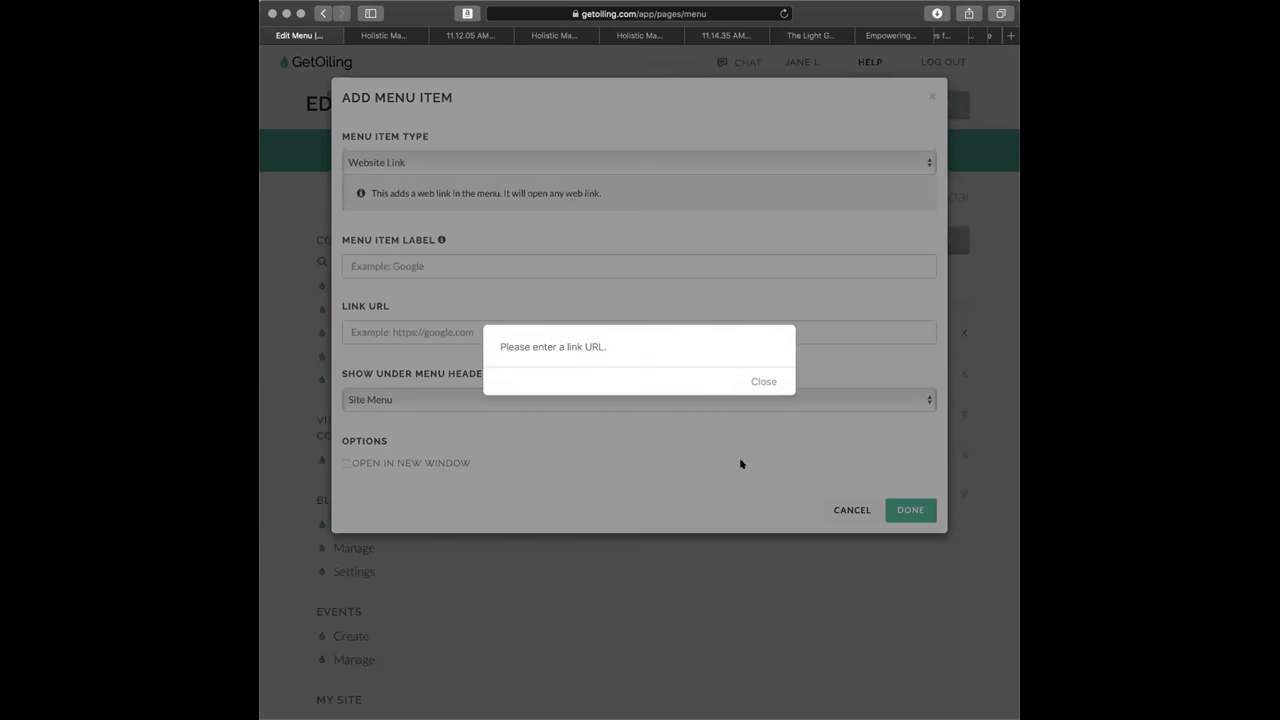
pyautogui.click(762, 379)
pyautogui.click(931, 96)
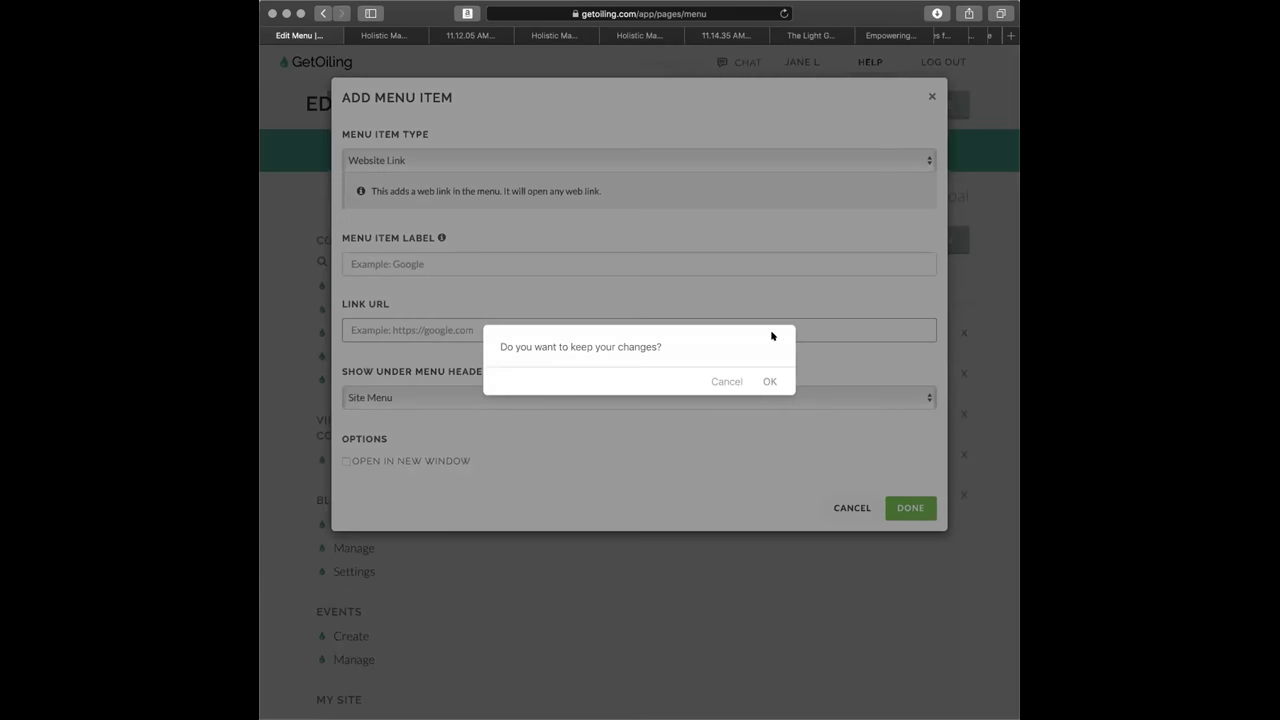
pyautogui.click(766, 382)
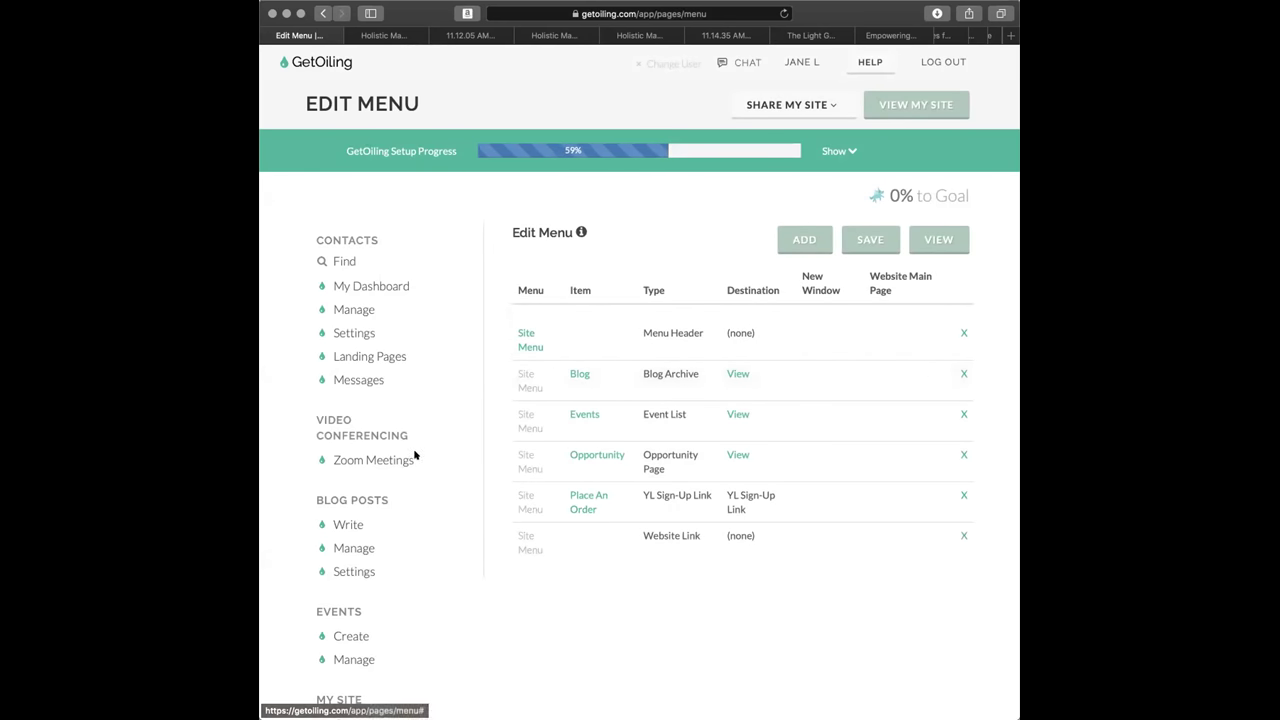
# Step: Leave the menu editor without saving the menu changes and return to the site settings overview
pyautogui.scroll(-3, 449, 635)
pyautogui.hscroll(-5, 449, 634)
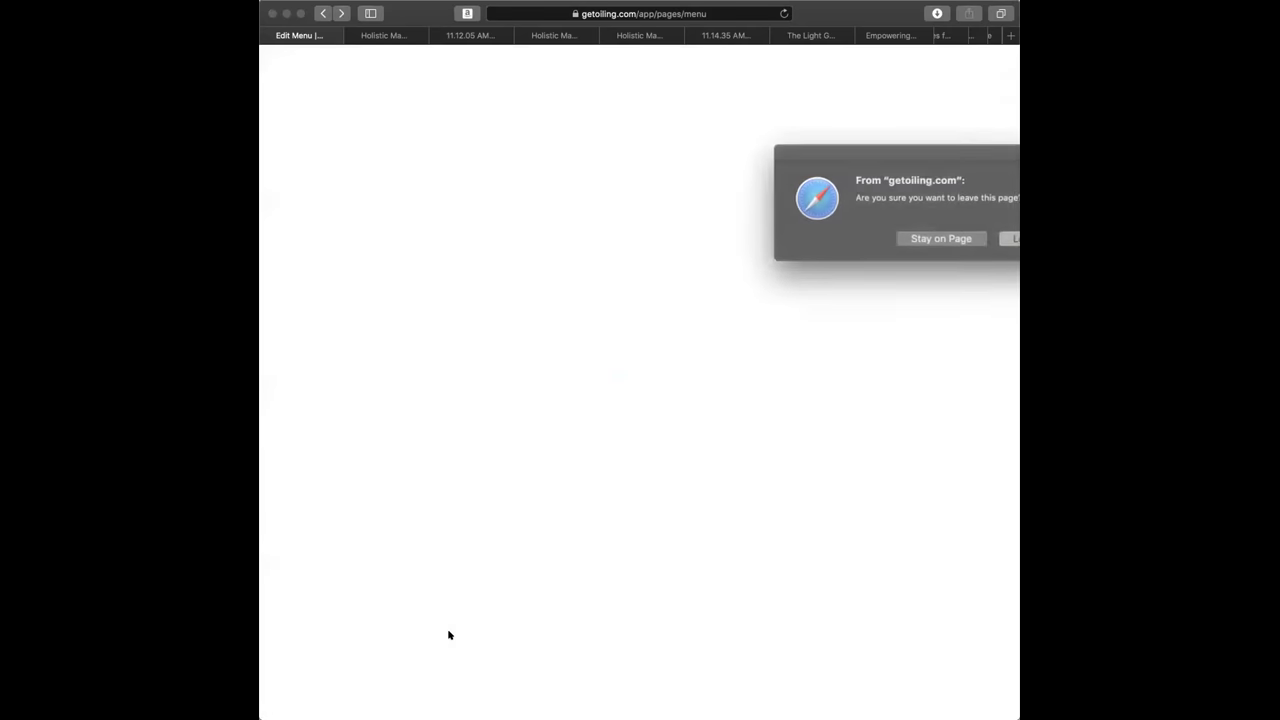
pyautogui.click(1014, 236)
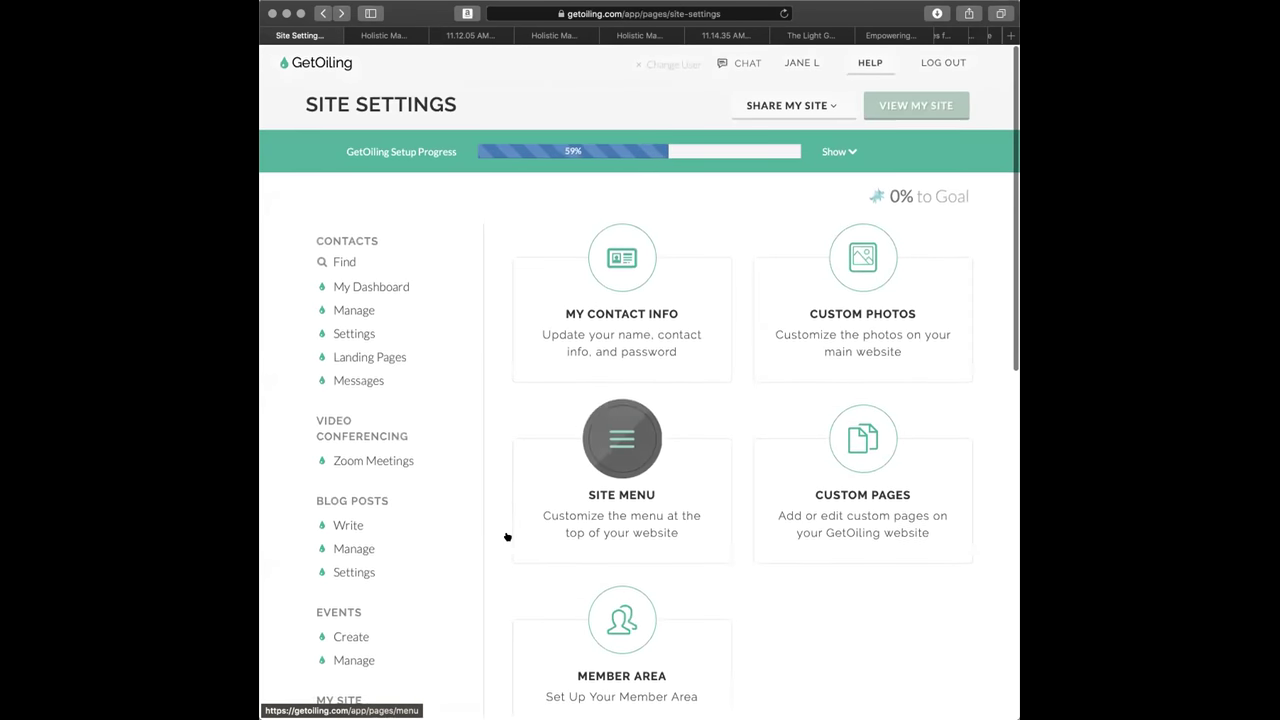
pyautogui.scroll(-5, 509, 539)
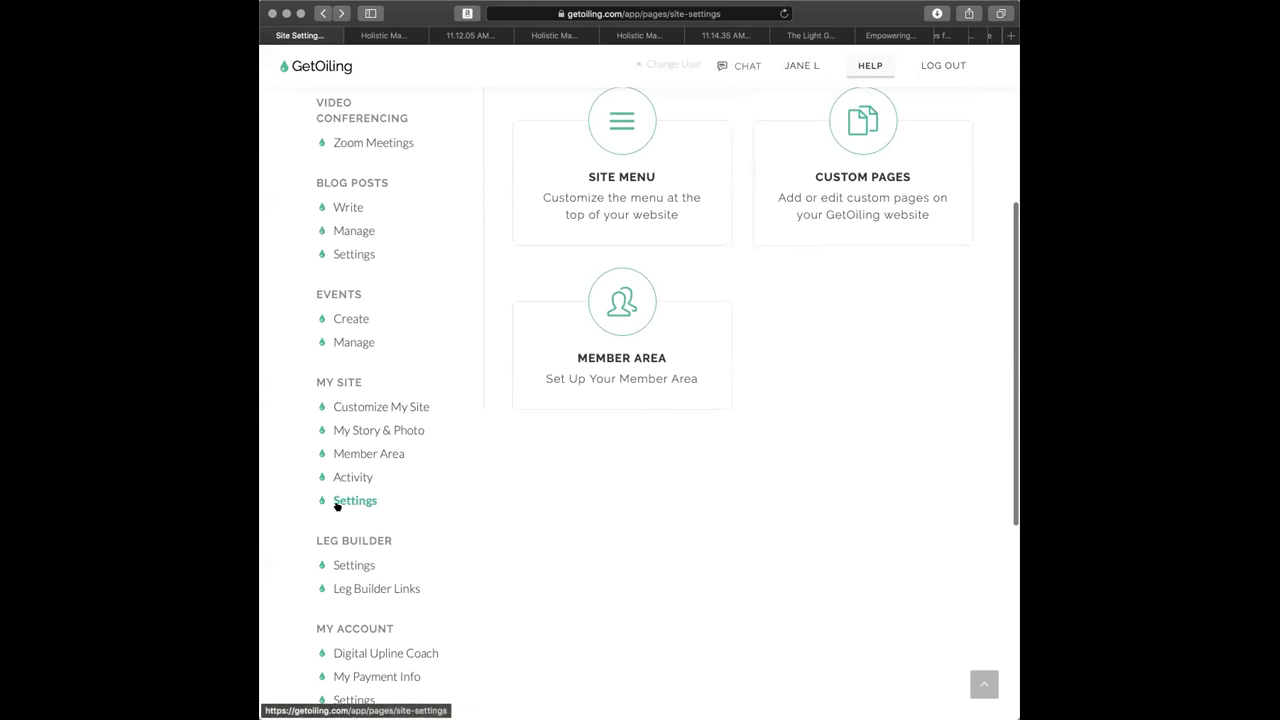